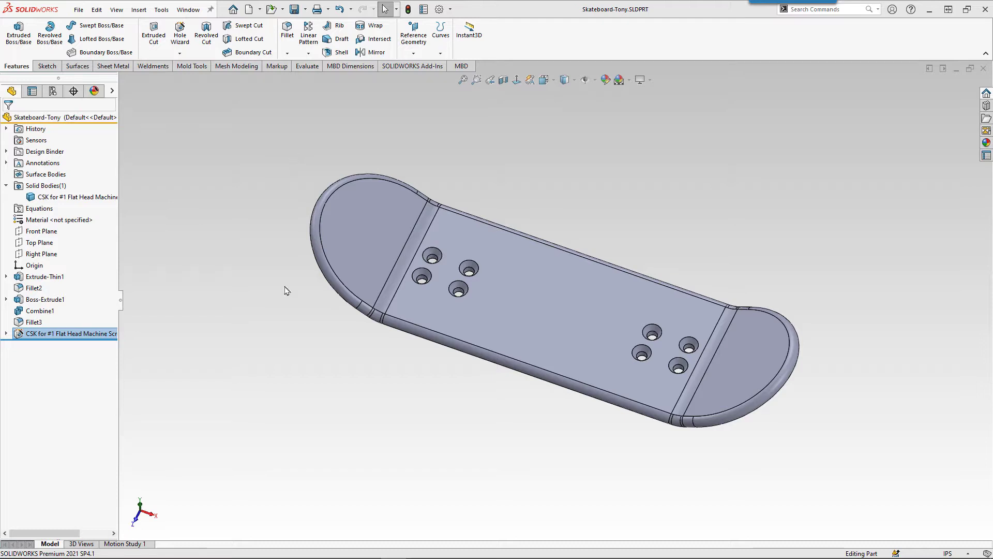
In GrabCAD Print, confirm the Houston 170 printer and F123 ABS model material for the new tray
{"action": "mouse_move", "coordinate": [202, 553]}
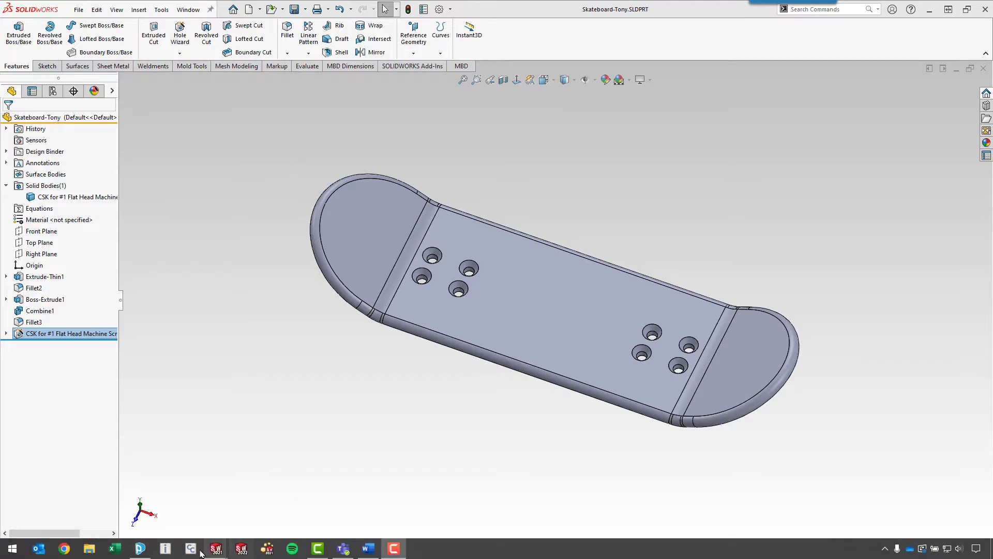
{"action": "left_click", "coordinate": [140, 548]}
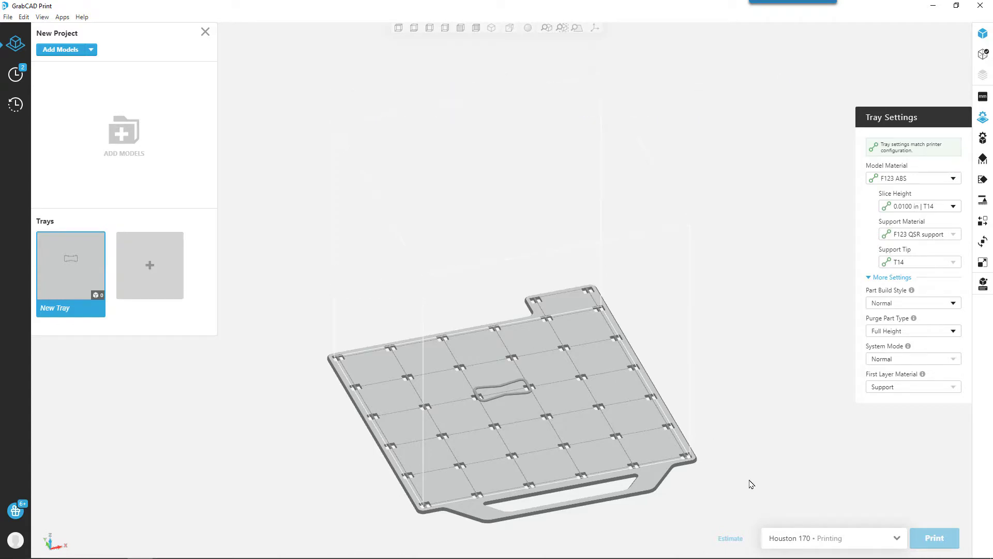
{"action": "left_click", "coordinate": [852, 543]}
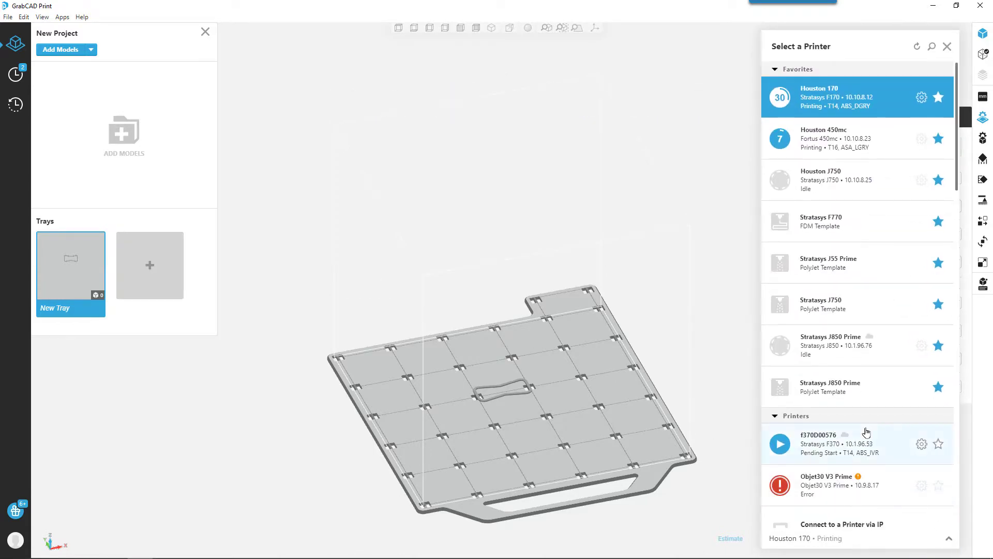
{"action": "scroll", "coordinate": [866, 432], "scroll_direction": "down", "scroll_amount": 7}
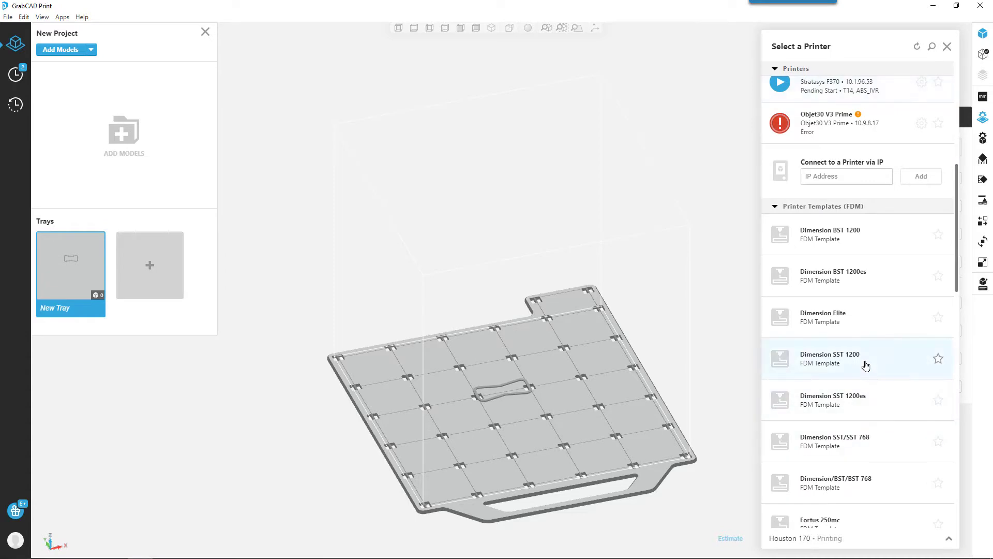
{"action": "scroll", "coordinate": [866, 366], "scroll_direction": "down", "scroll_amount": 15}
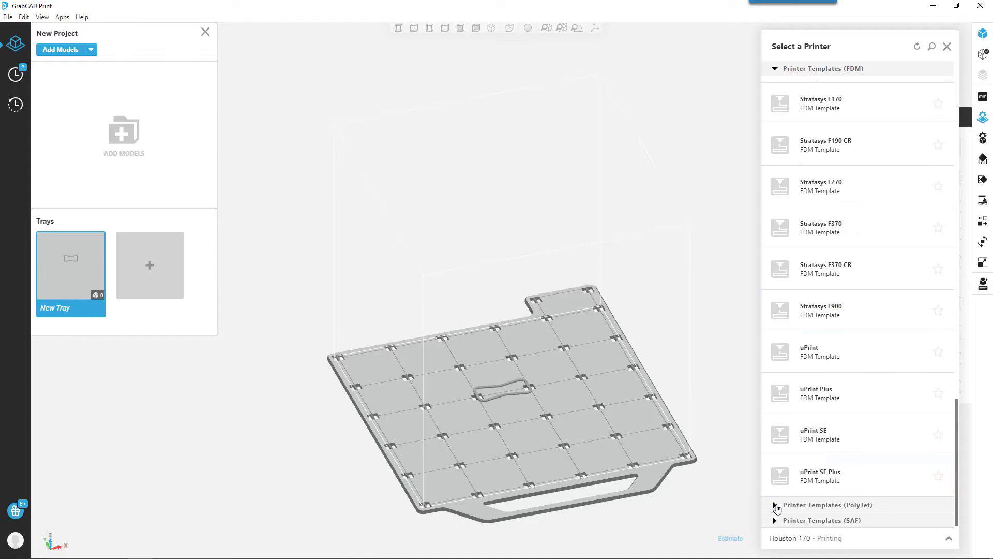
{"action": "left_click", "coordinate": [664, 282]}
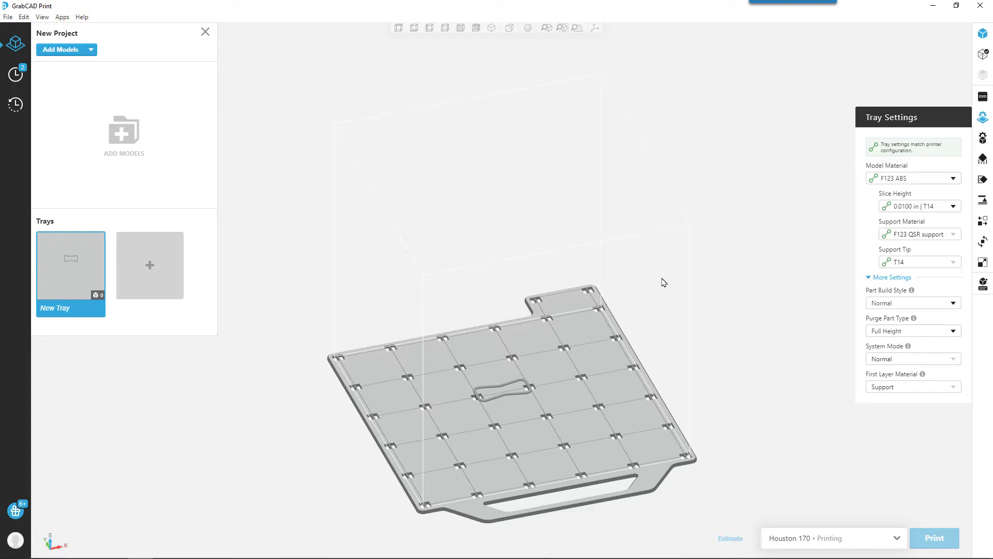
{"action": "left_click", "coordinate": [903, 179]}
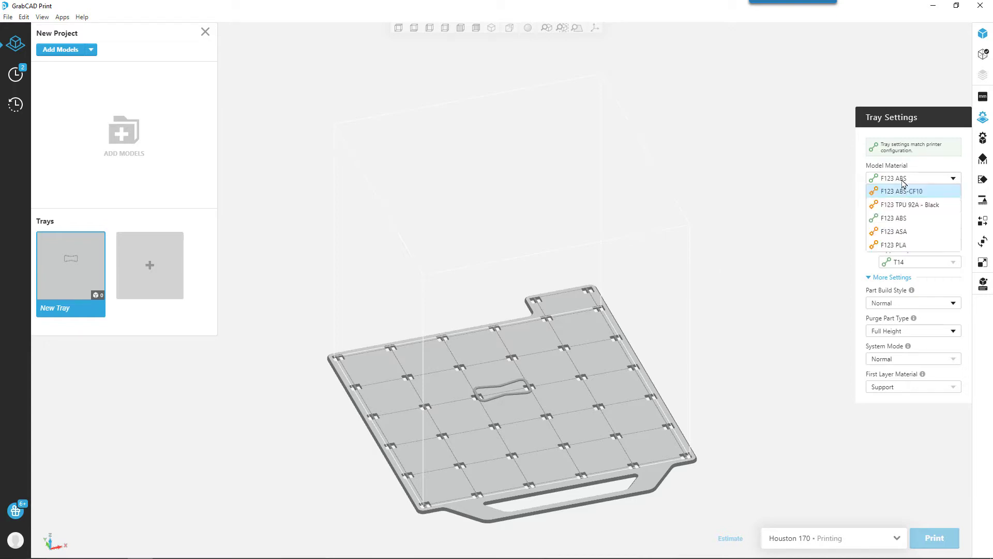
{"action": "left_click", "coordinate": [785, 189]}
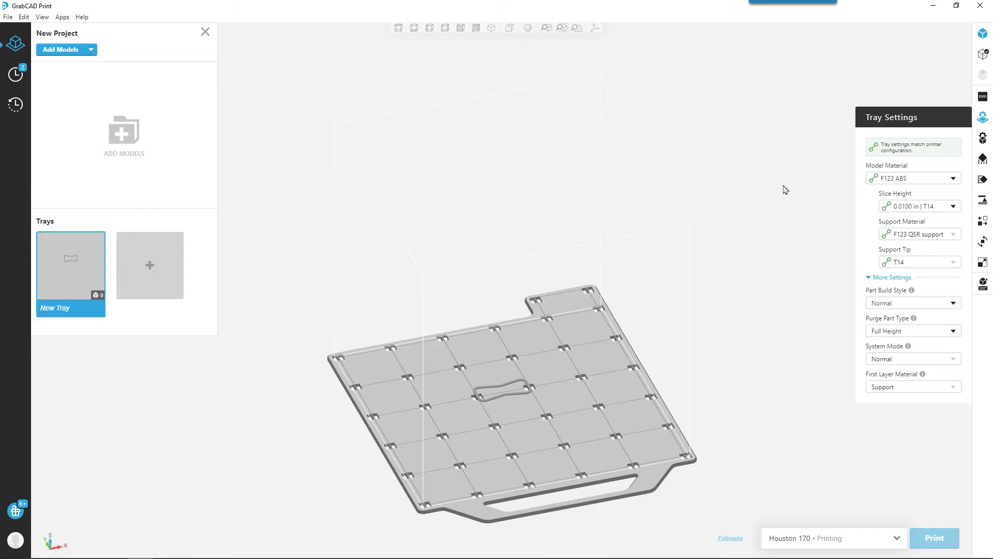
Load Skateboard - finished.SLDPRT onto the tray and orbit to a lower viewing angle
{"action": "left_click", "coordinate": [54, 50]}
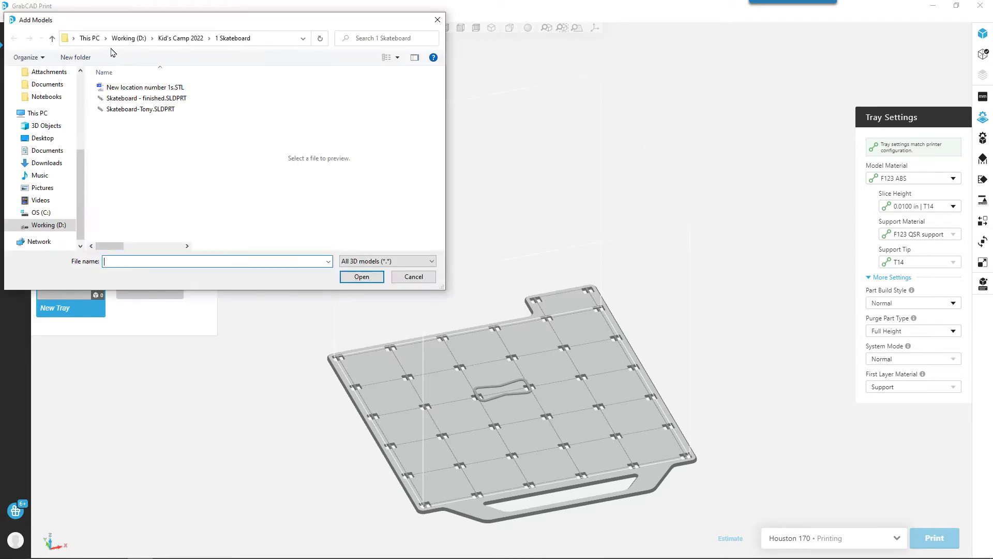
{"action": "left_click", "coordinate": [153, 100]}
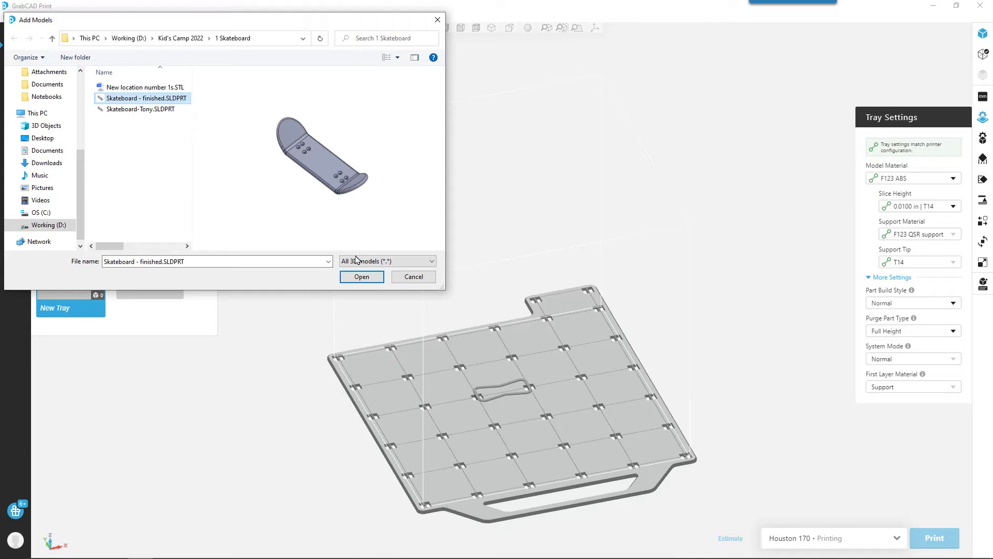
{"action": "left_click", "coordinate": [362, 276]}
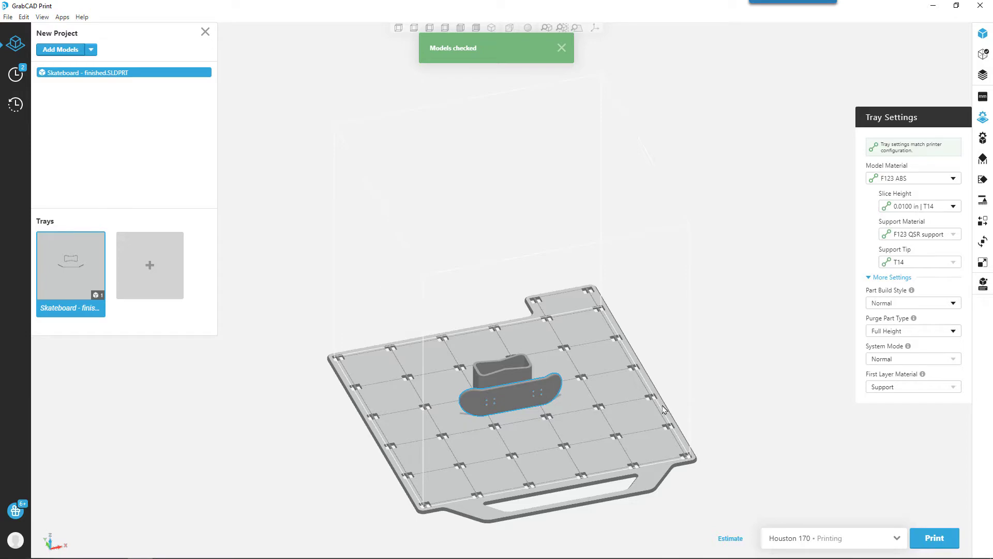
{"action": "scroll", "coordinate": [689, 410], "scroll_direction": "down", "scroll_amount": 2}
{"action": "scroll", "coordinate": [566, 338], "scroll_direction": "up", "scroll_amount": 5}
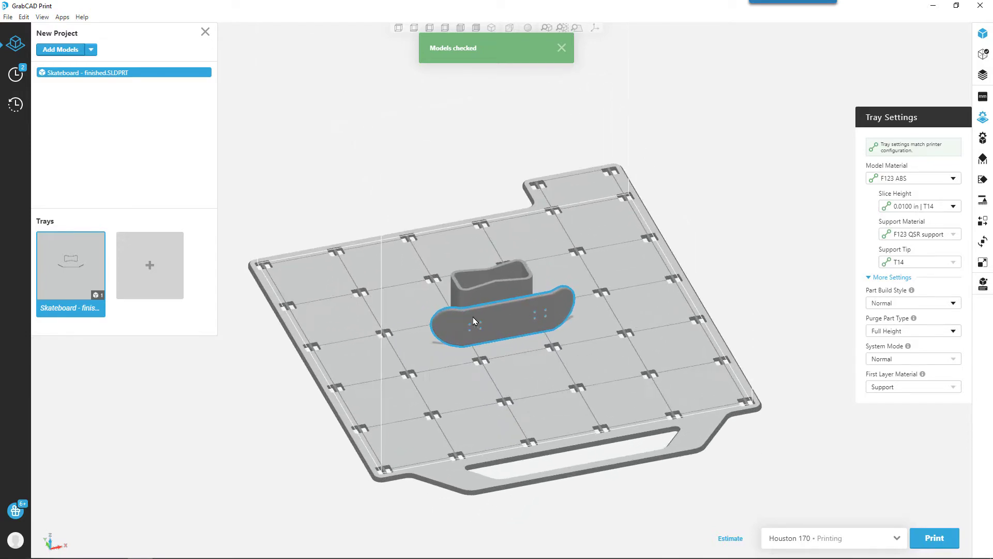
{"action": "right_click_drag", "start_coordinate": [565, 338], "coordinate": [494, 351]}
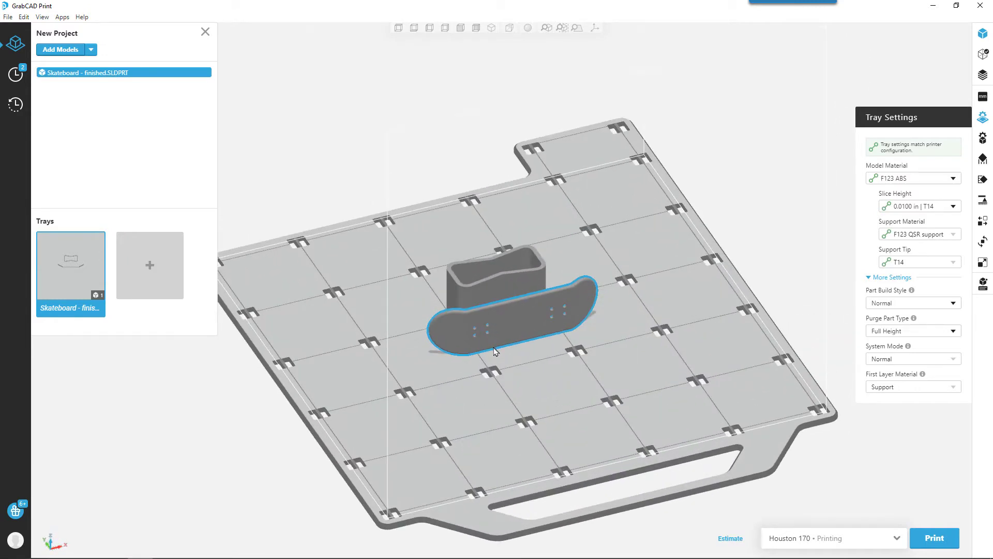
Review the skateboard's infill options in Model Settings, leaving them unchanged
{"action": "left_click", "coordinate": [805, 206]}
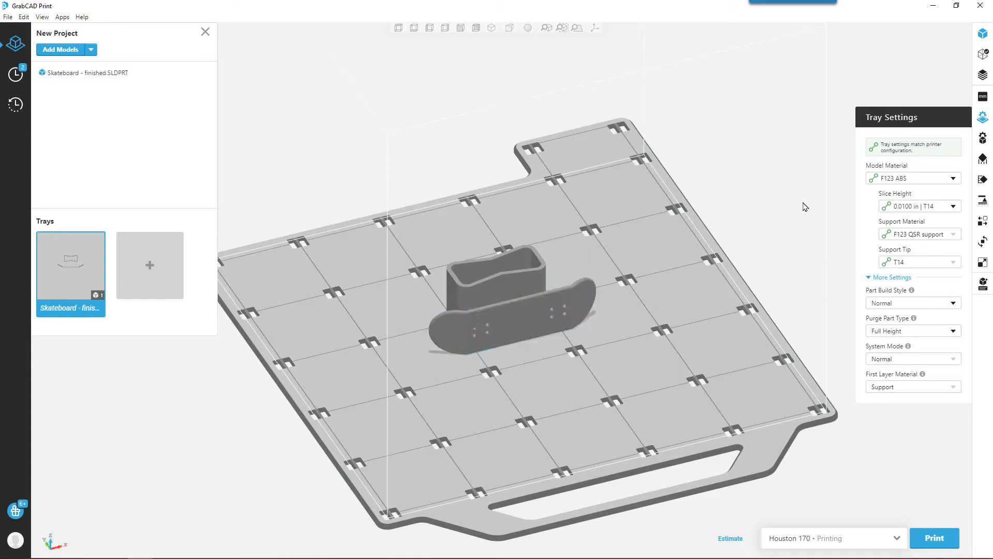
{"action": "left_click", "coordinate": [984, 142]}
{"action": "left_click", "coordinate": [511, 328]}
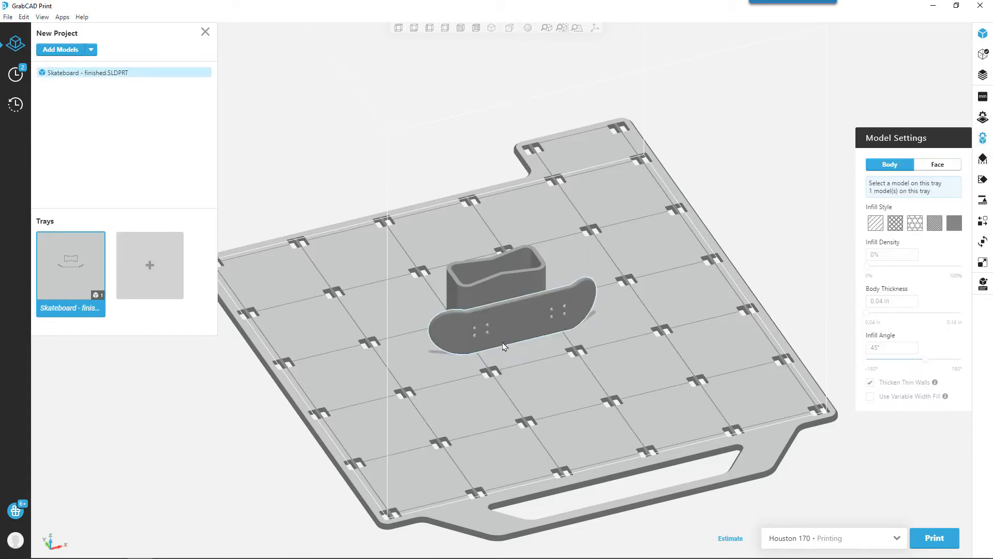
{"action": "left_click", "coordinate": [511, 329]}
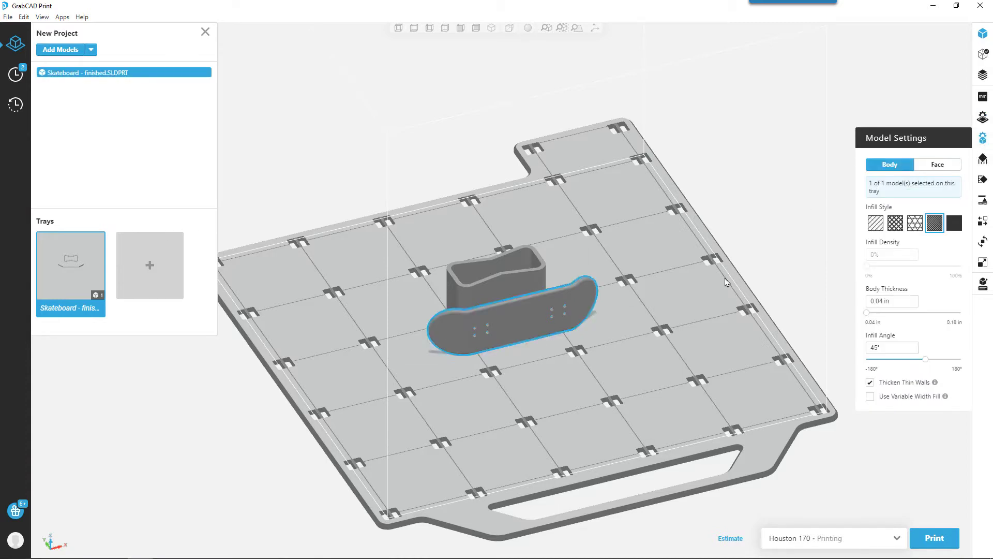
{"action": "left_click", "coordinate": [787, 245]}
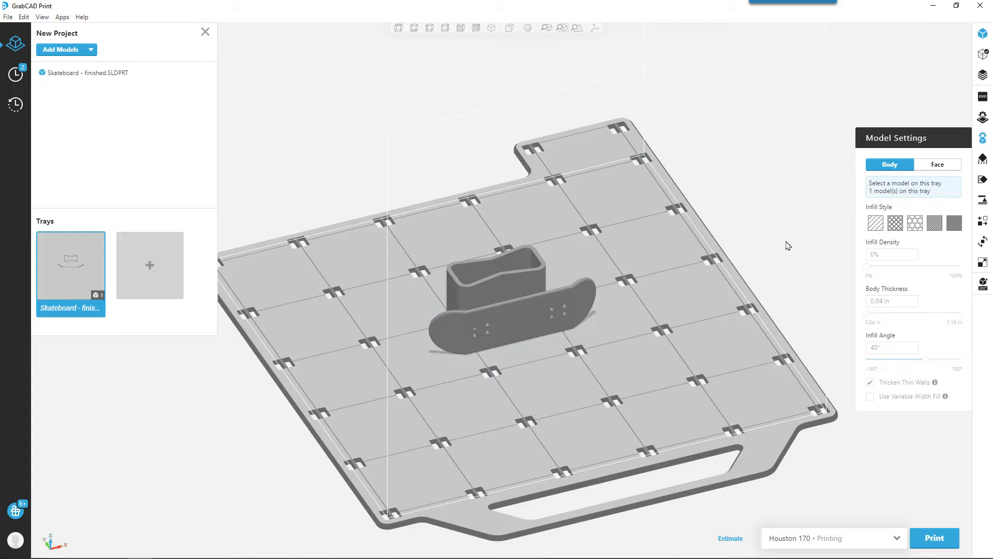
{"action": "left_click", "coordinate": [983, 139]}
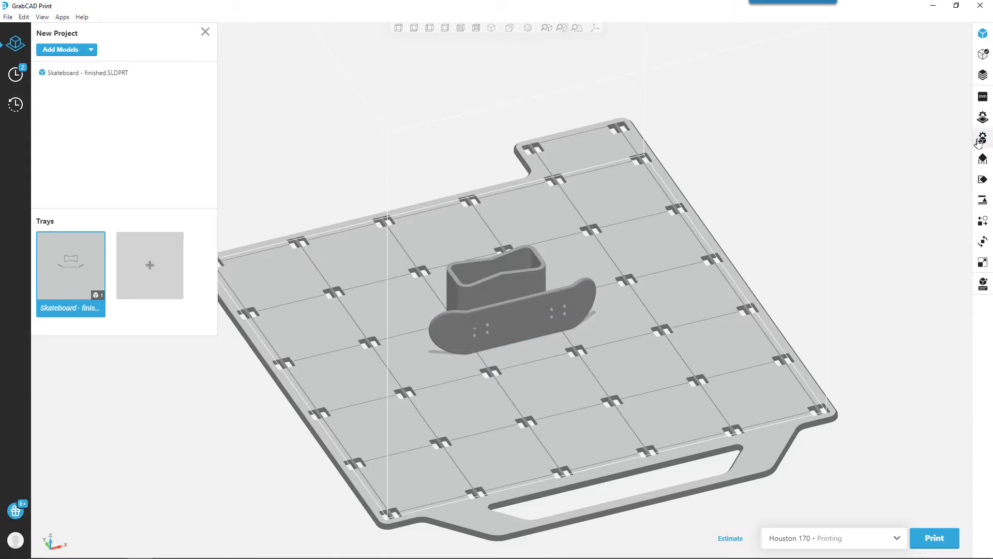
Duplicate the skateboard deck with 3 copies
{"action": "left_click", "coordinate": [522, 324]}
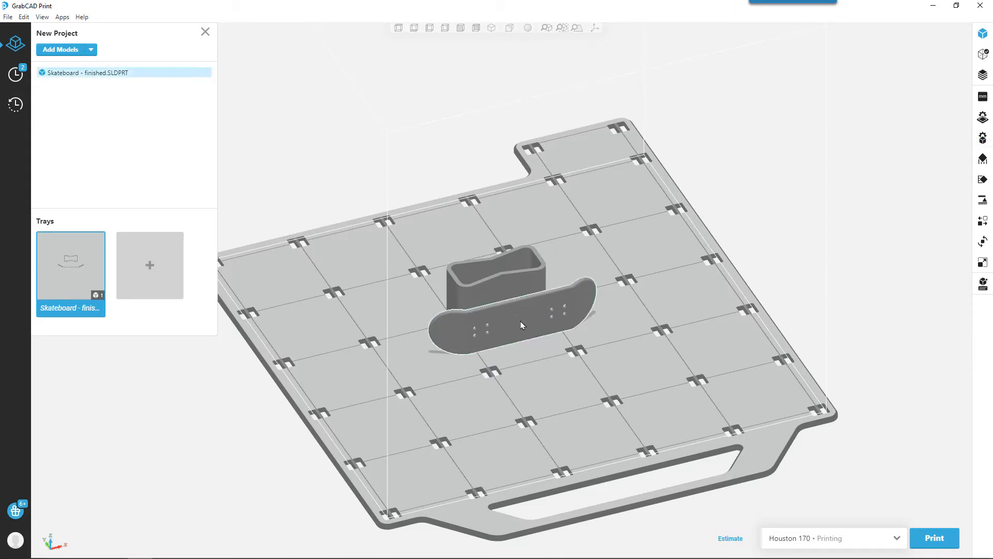
{"action": "right_click", "coordinate": [521, 324]}
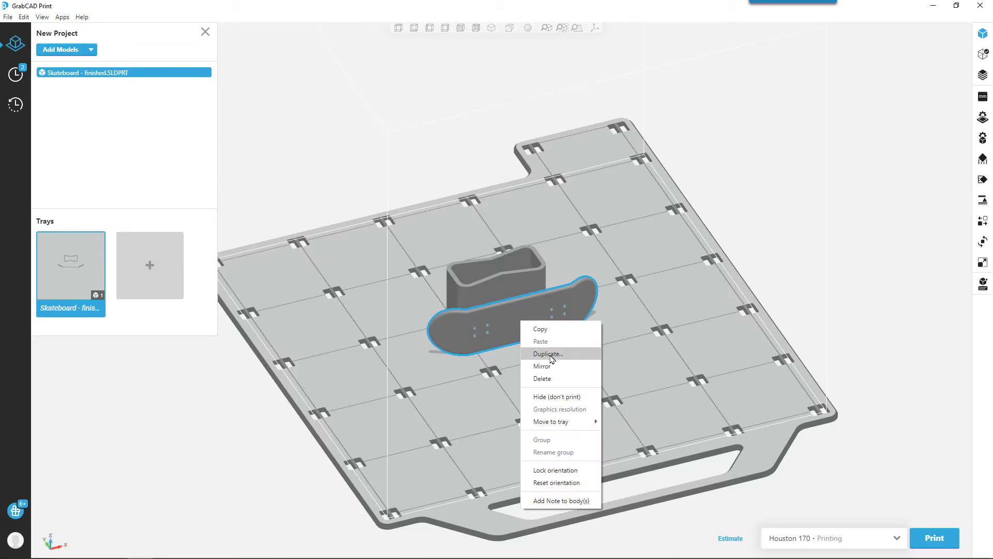
{"action": "left_click", "coordinate": [548, 354]}
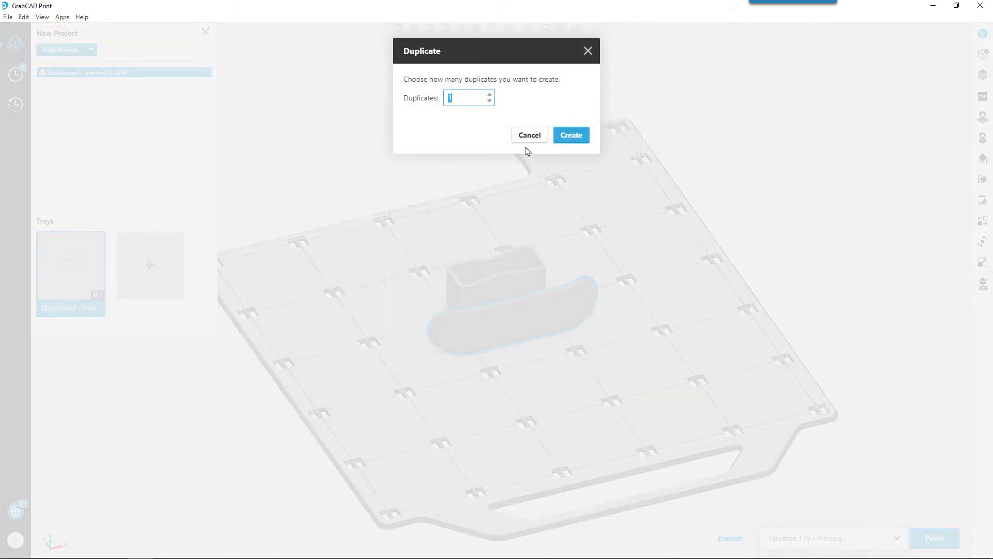
{"action": "left_click", "coordinate": [491, 95]}
{"action": "left_click", "coordinate": [491, 94]}
{"action": "left_click", "coordinate": [569, 135]}
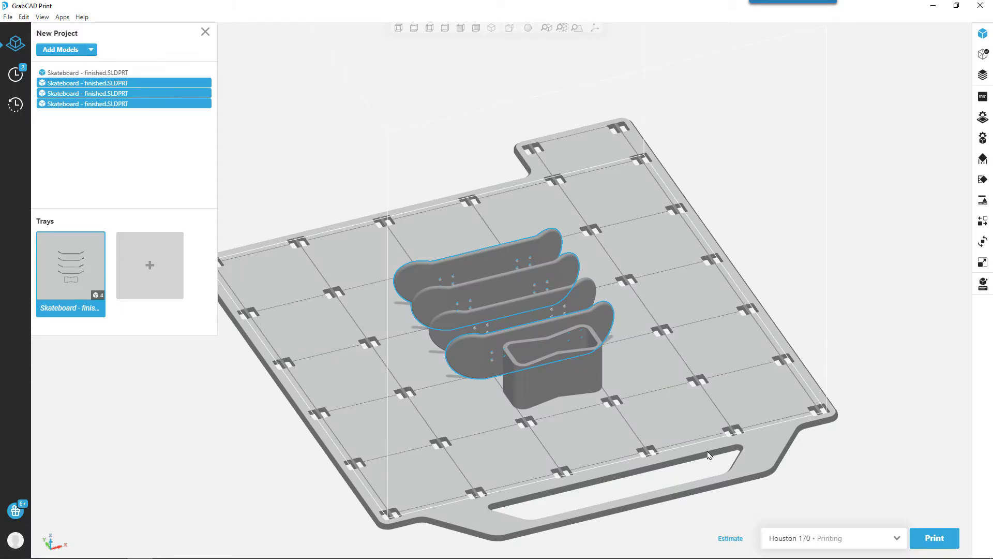
Estimate the tray's print time (3h 11m) and material, then deselect the copies
{"action": "left_click", "coordinate": [731, 538]}
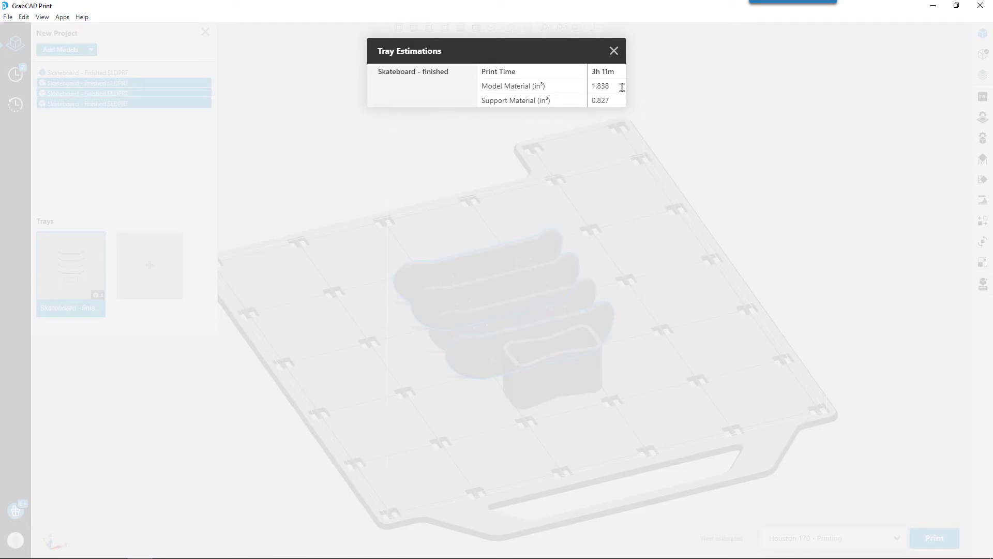
{"action": "left_click", "coordinate": [614, 51]}
{"action": "left_click", "coordinate": [459, 99]}
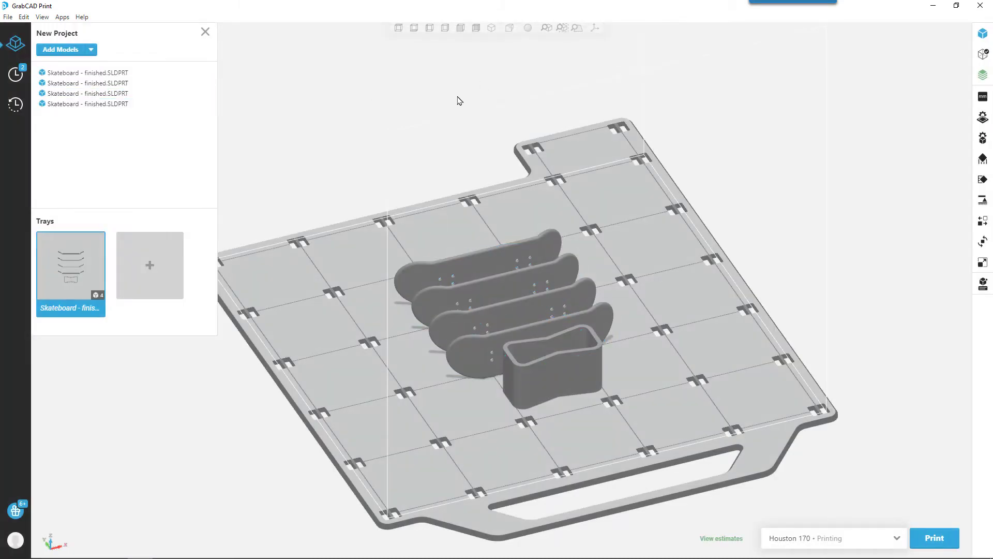
Queue the tray on Houston 170, check the Skateboard job details, and return to the tray
{"action": "left_click", "coordinate": [929, 539]}
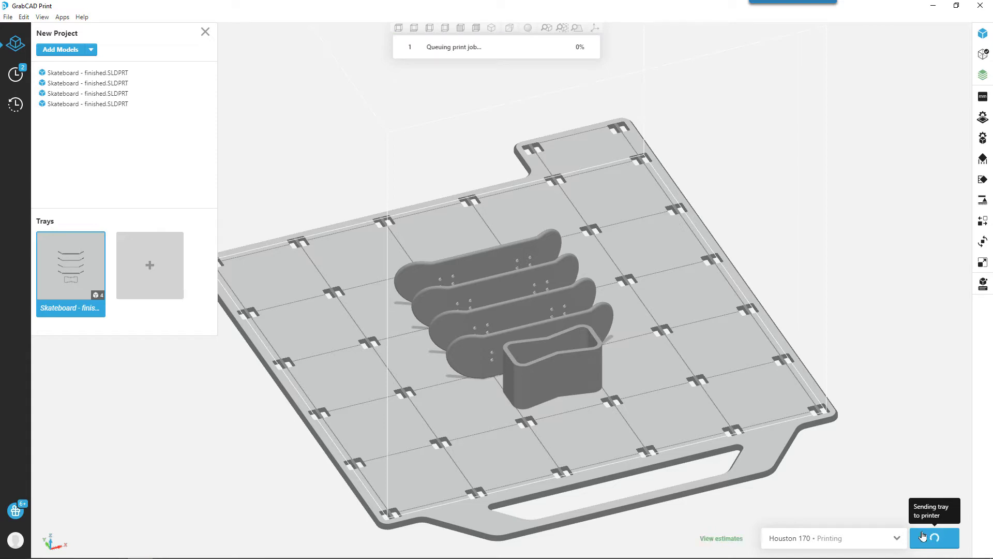
{"action": "left_click", "coordinate": [17, 76]}
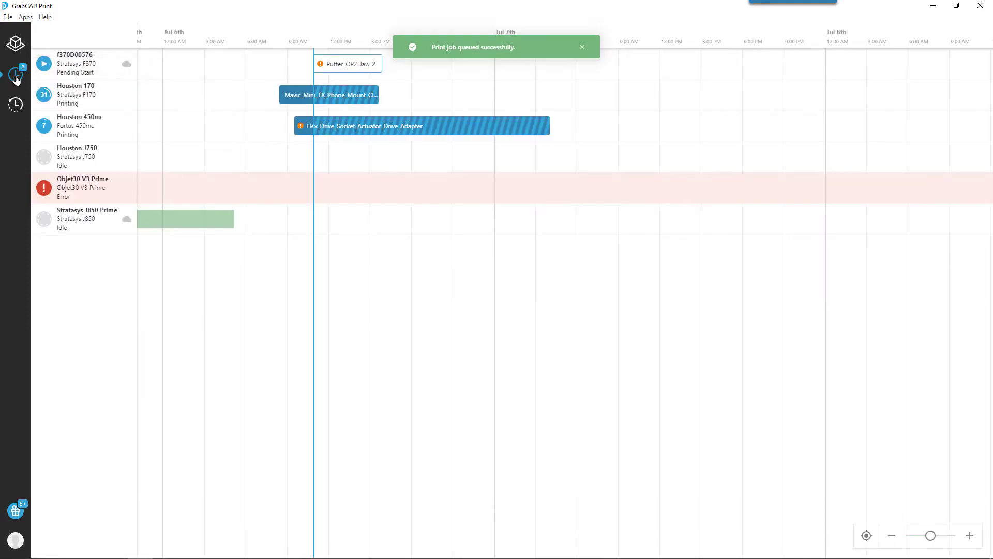
{"action": "left_click", "coordinate": [314, 99]}
{"action": "left_click", "coordinate": [403, 94]}
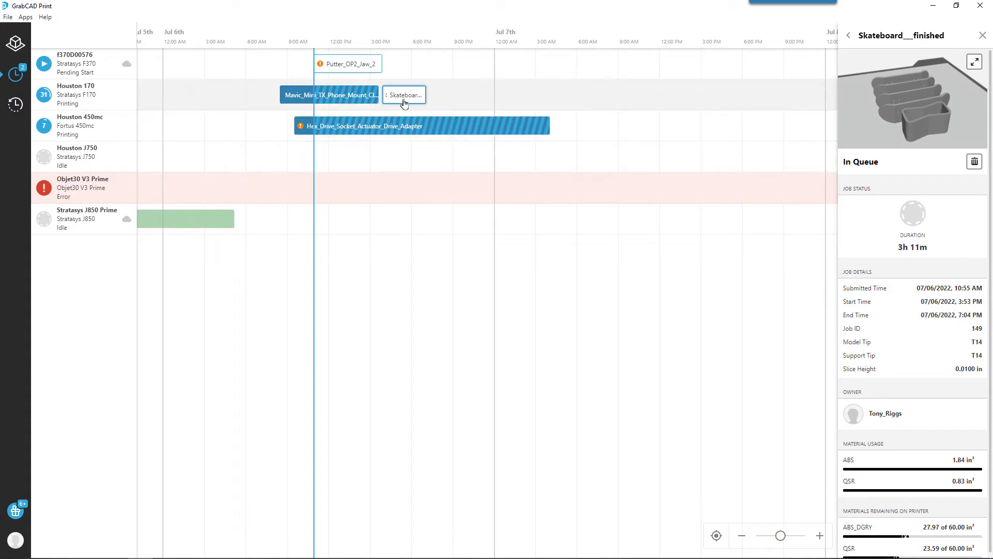
{"action": "mouse_move", "coordinate": [393, 103]}
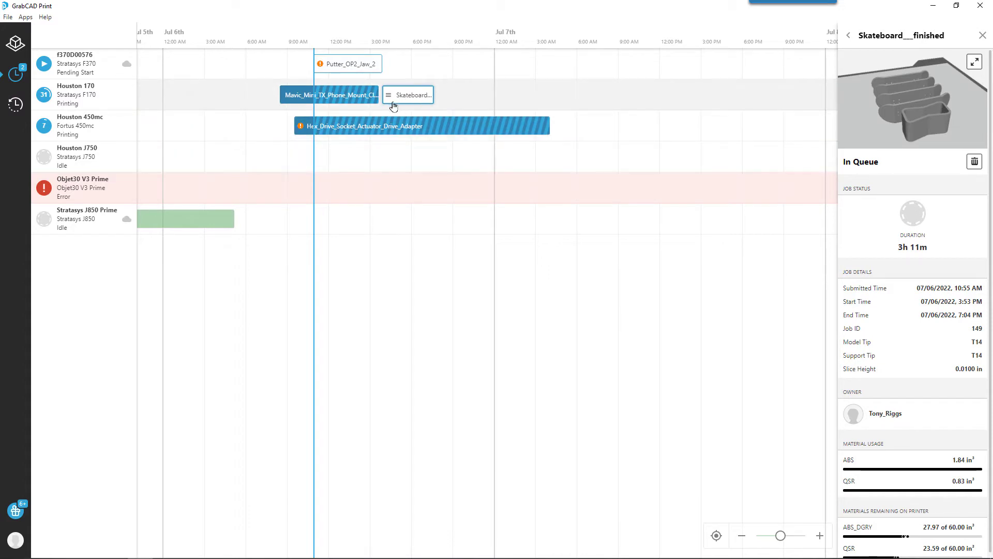
{"action": "left_click", "coordinate": [14, 43]}
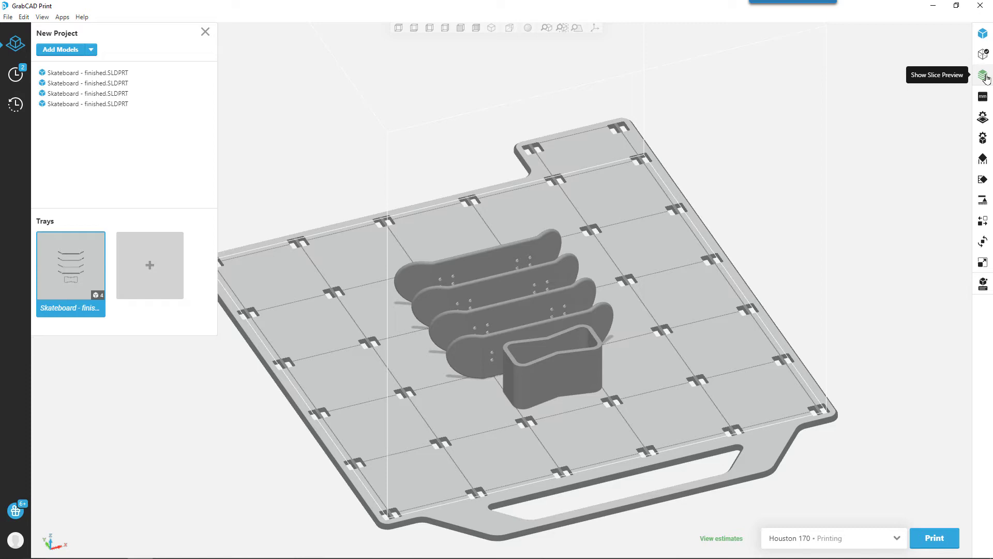
Show the slice preview as a single layer from the top, moving to layer 79
{"action": "left_click", "coordinate": [983, 75]}
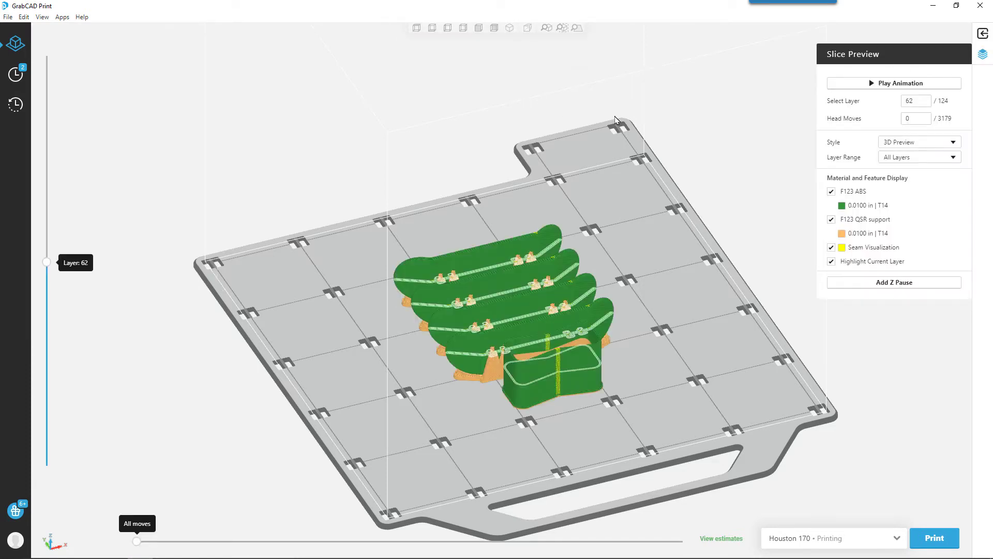
{"action": "left_click", "coordinate": [911, 158]}
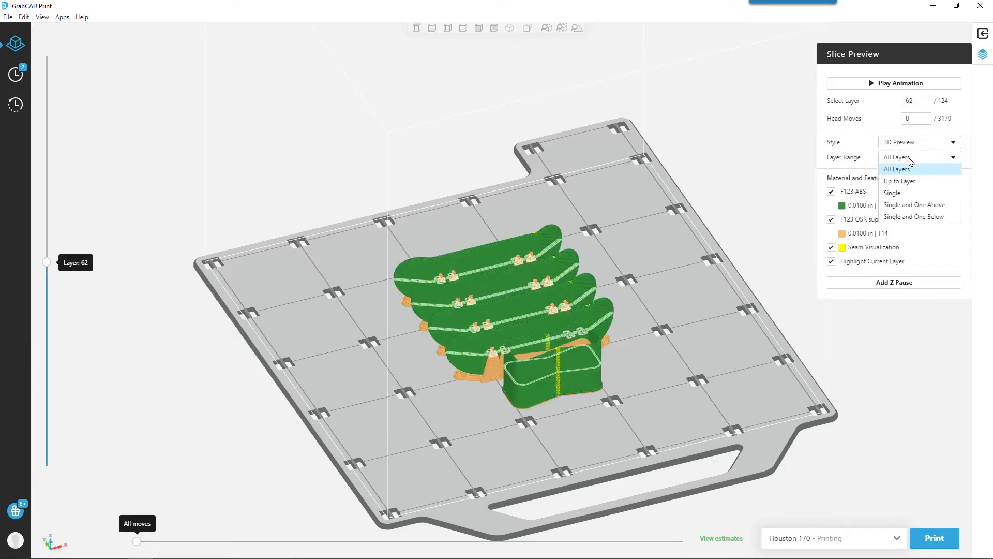
{"action": "left_click", "coordinate": [901, 194]}
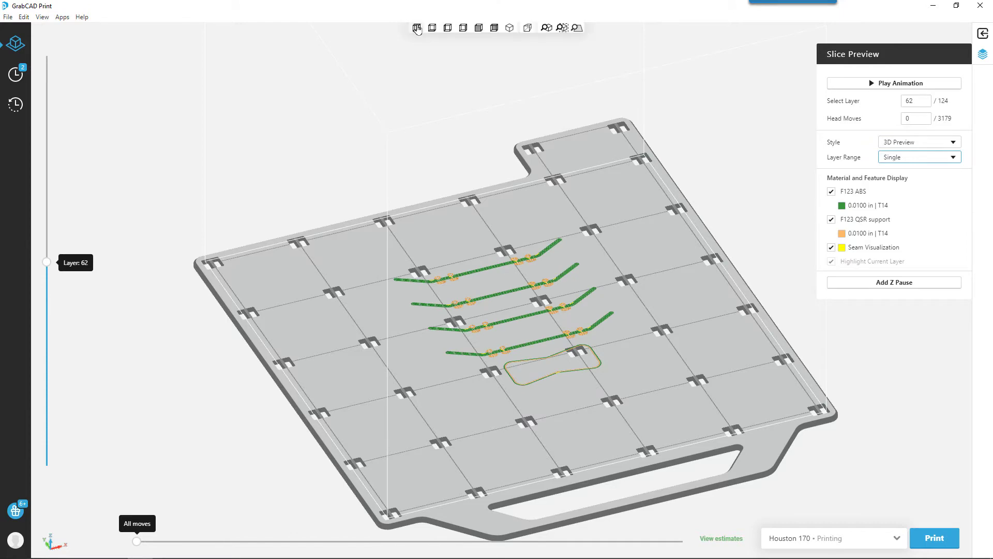
{"action": "left_click", "coordinate": [417, 28]}
{"action": "scroll", "coordinate": [444, 269], "scroll_direction": "up", "scroll_amount": 6}
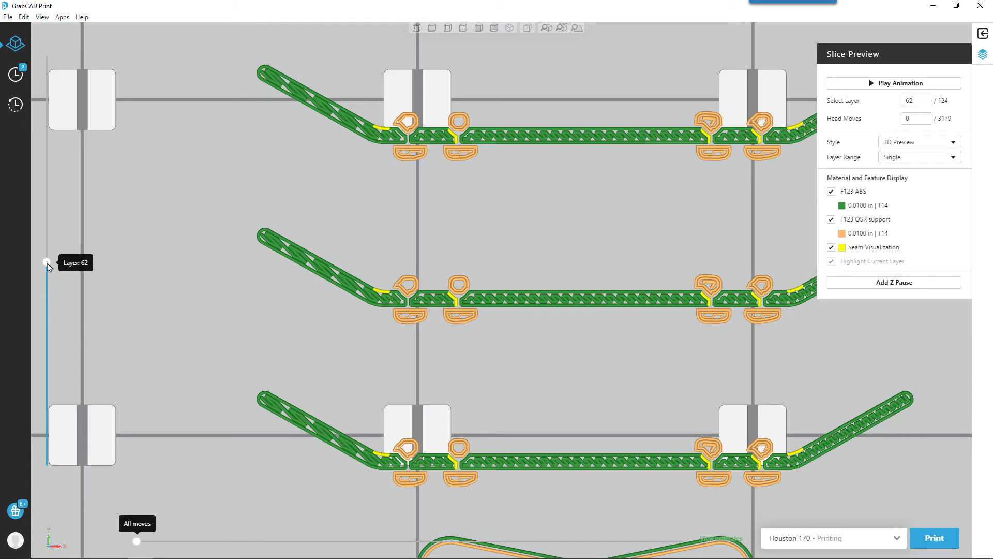
{"action": "left_click_drag", "start_coordinate": [48, 266], "coordinate": [75, 211]}
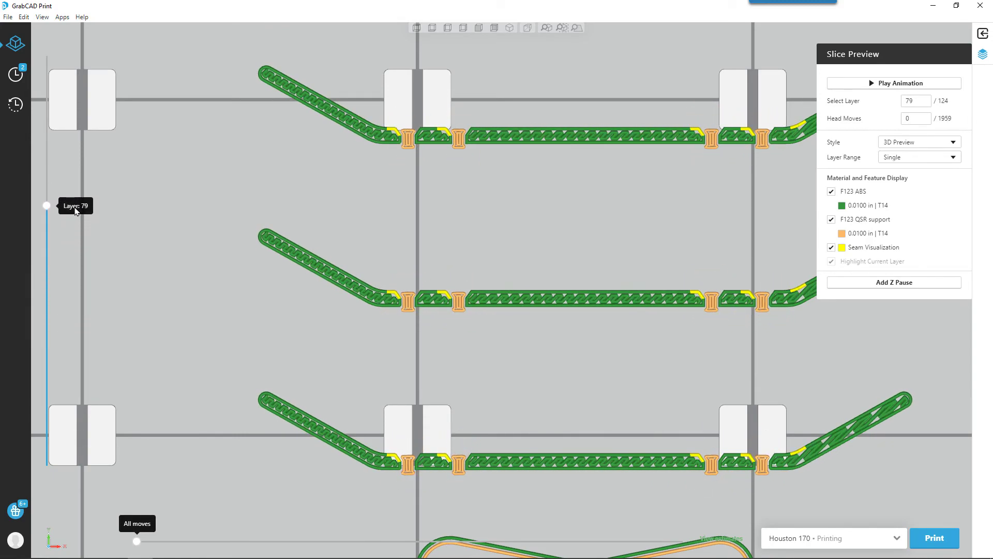
Show all layers in isometric view and orbit around the sliced decks and holder
{"action": "left_click", "coordinate": [947, 160]}
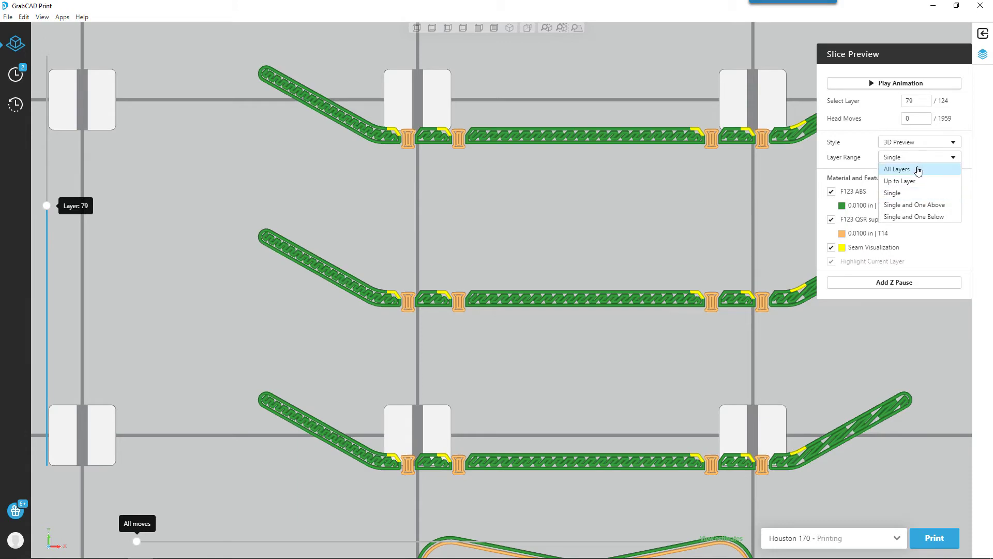
{"action": "left_click", "coordinate": [918, 170]}
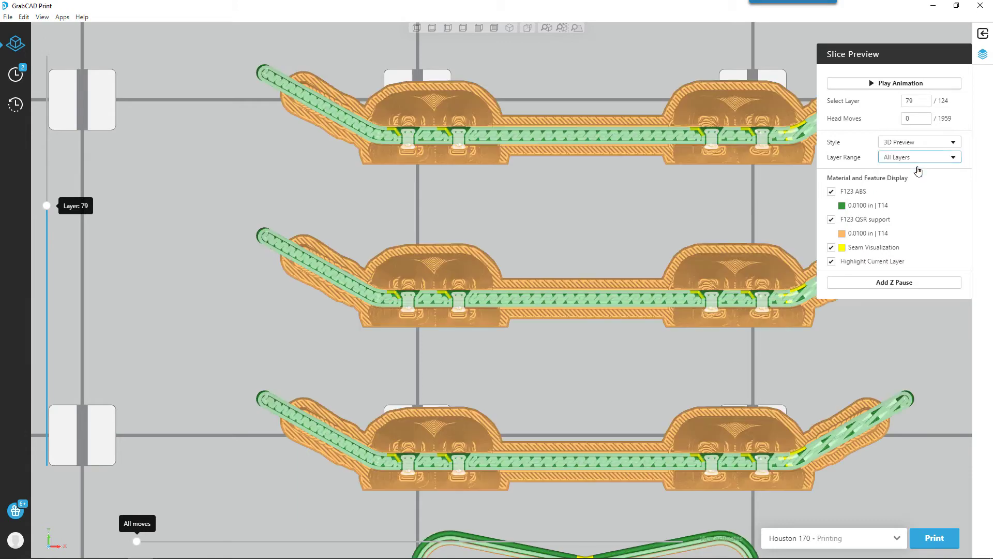
{"action": "left_click", "coordinate": [510, 28]}
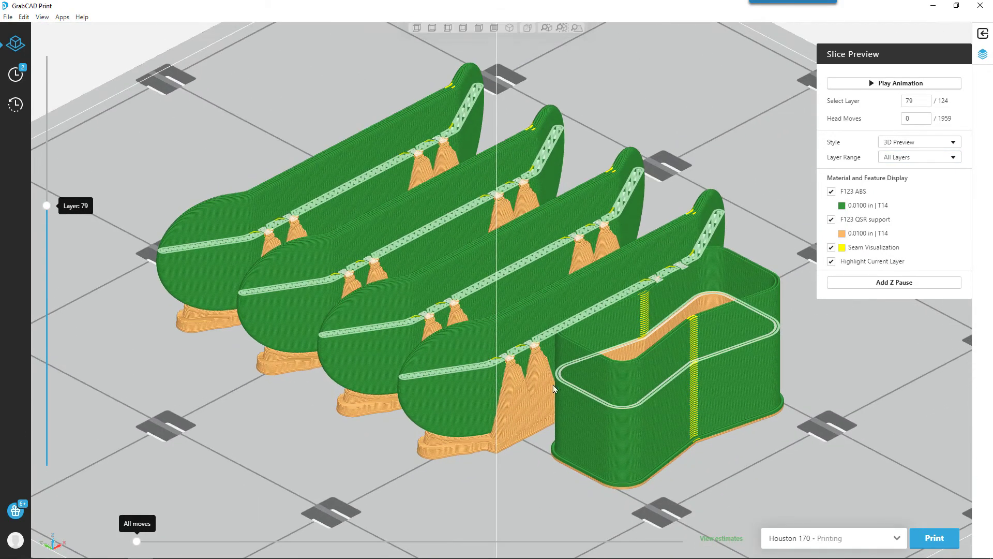
{"action": "scroll", "coordinate": [519, 403], "scroll_direction": "down", "scroll_amount": 6}
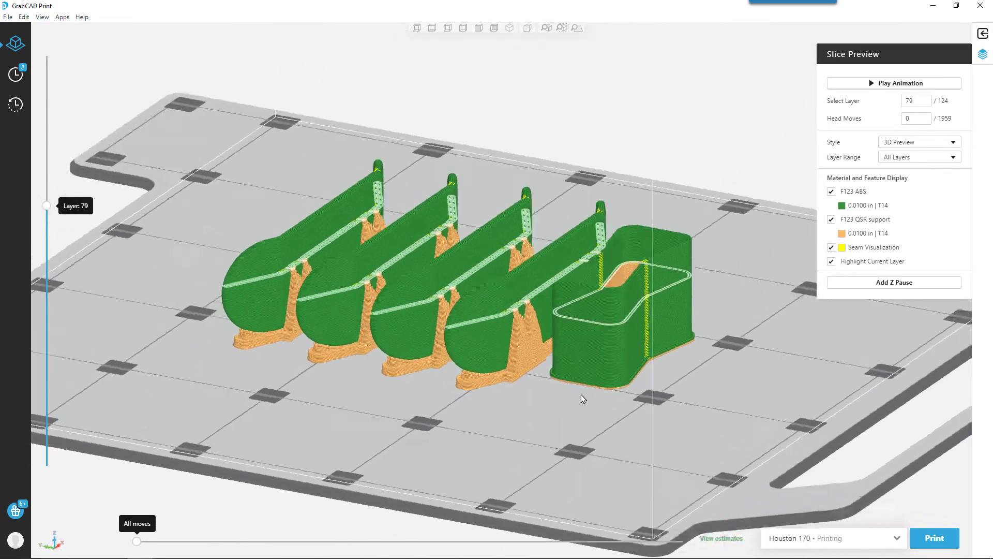
{"action": "right_click_drag", "start_coordinate": [583, 398], "coordinate": [529, 405]}
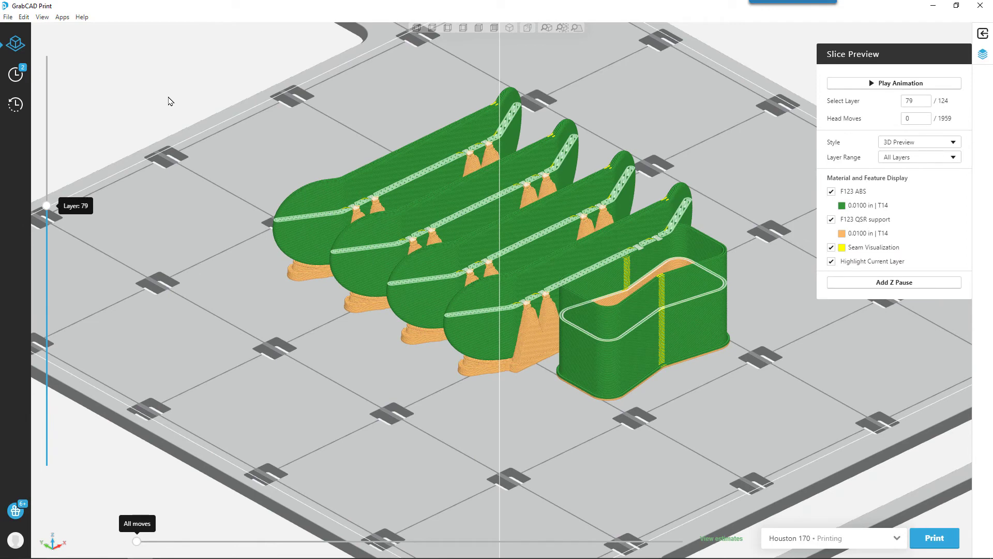
{"action": "scroll", "coordinate": [170, 101], "scroll_direction": "down", "scroll_amount": 1}
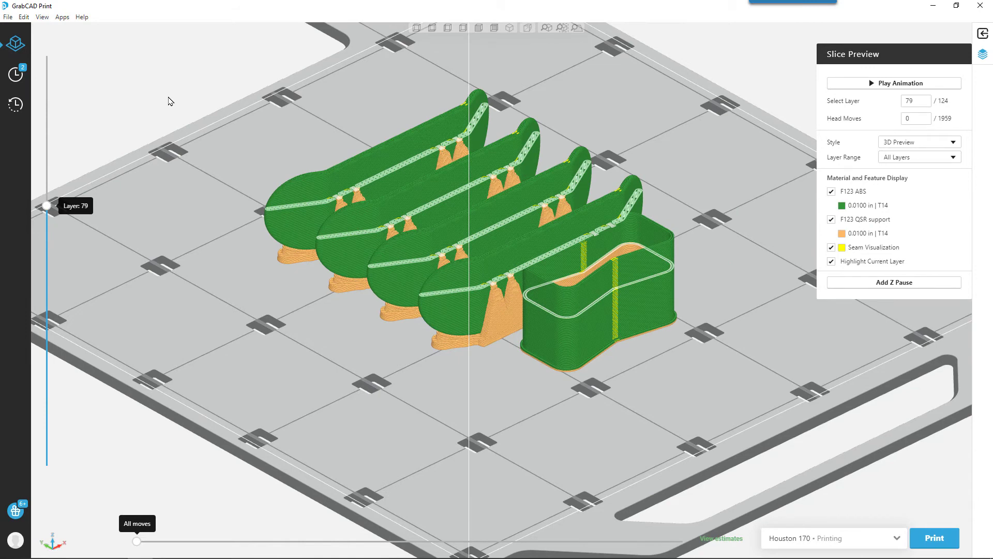